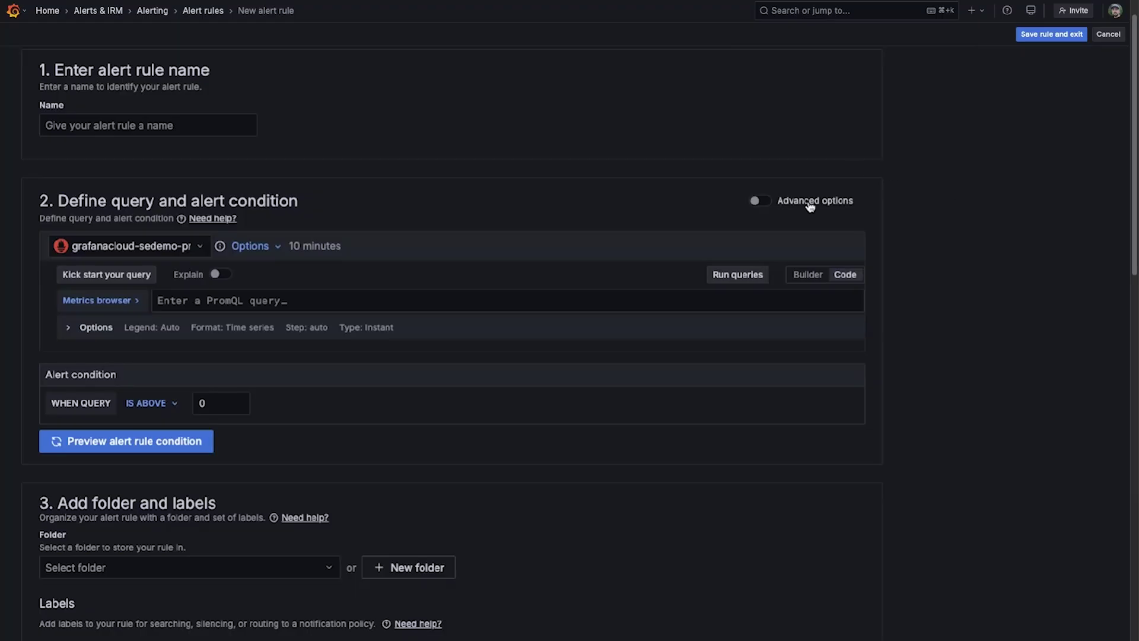
Enable advanced query options to show the rule type choice and Threshold expression, then scroll down.
click(760, 203)
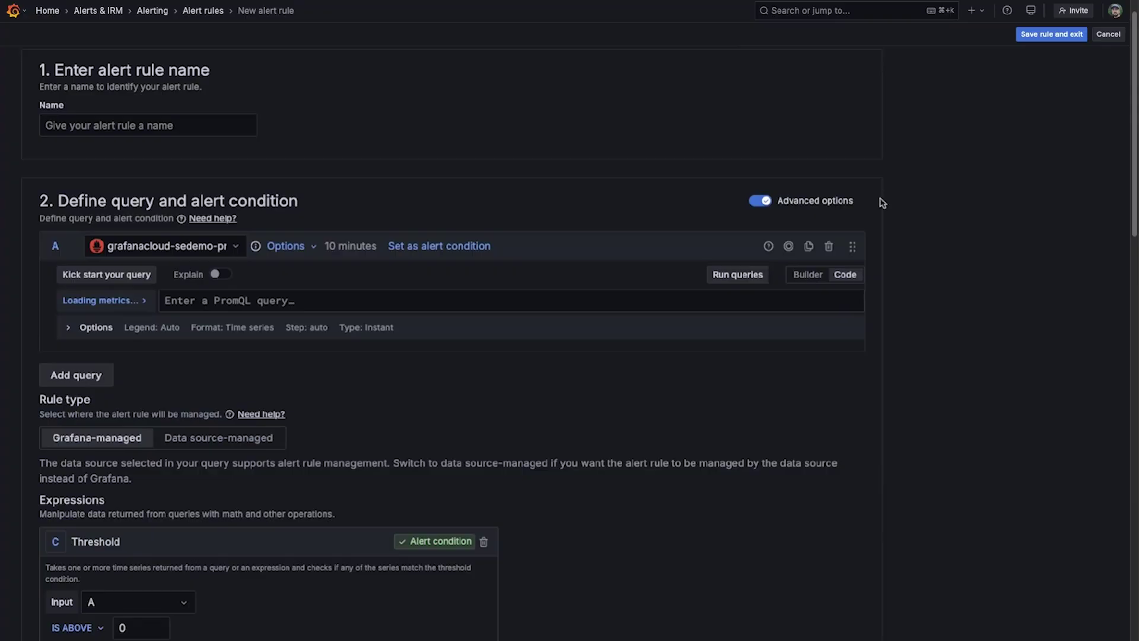
scroll(924, 225, down, 2)
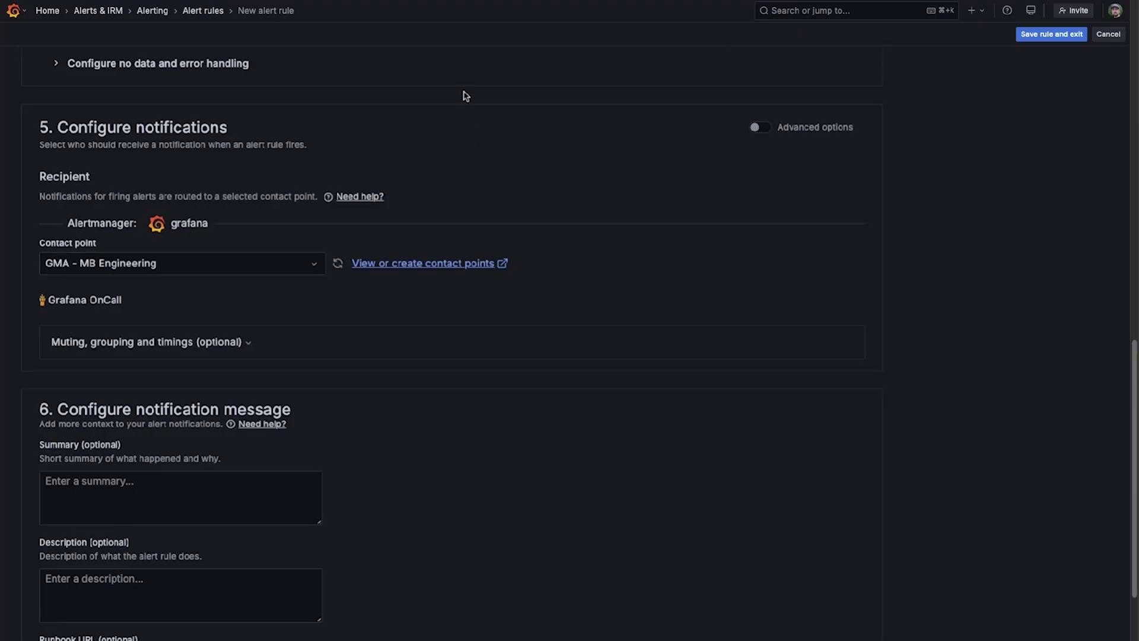
Turn on advanced routing in the Configure notifications section.
click(759, 129)
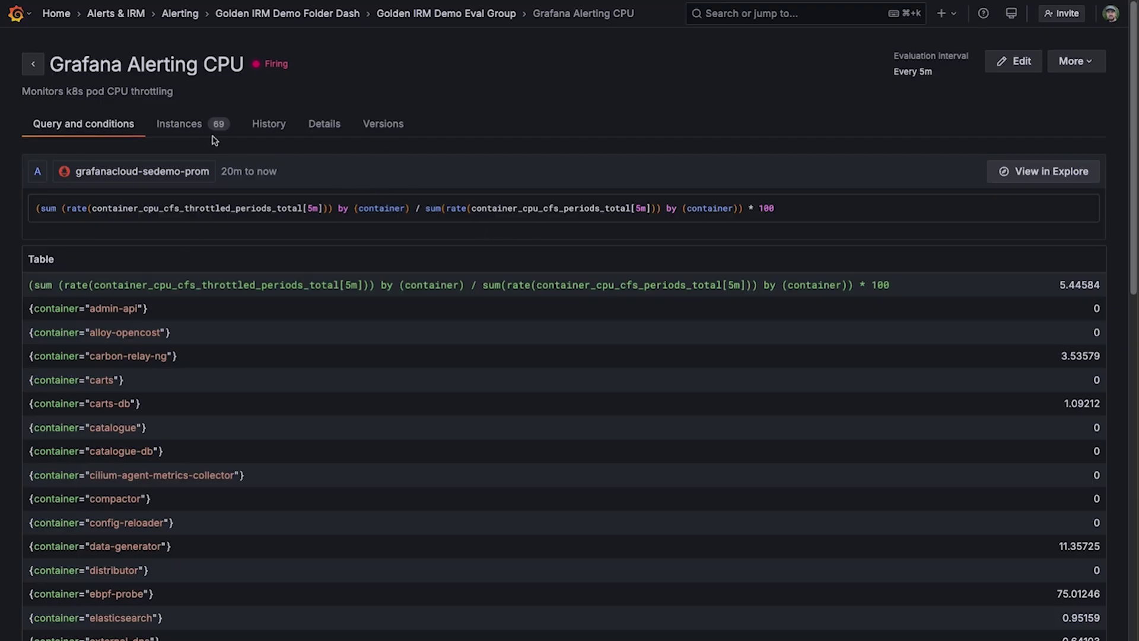
Review the CPU rule's instances and details, then view its version history.
click(187, 128)
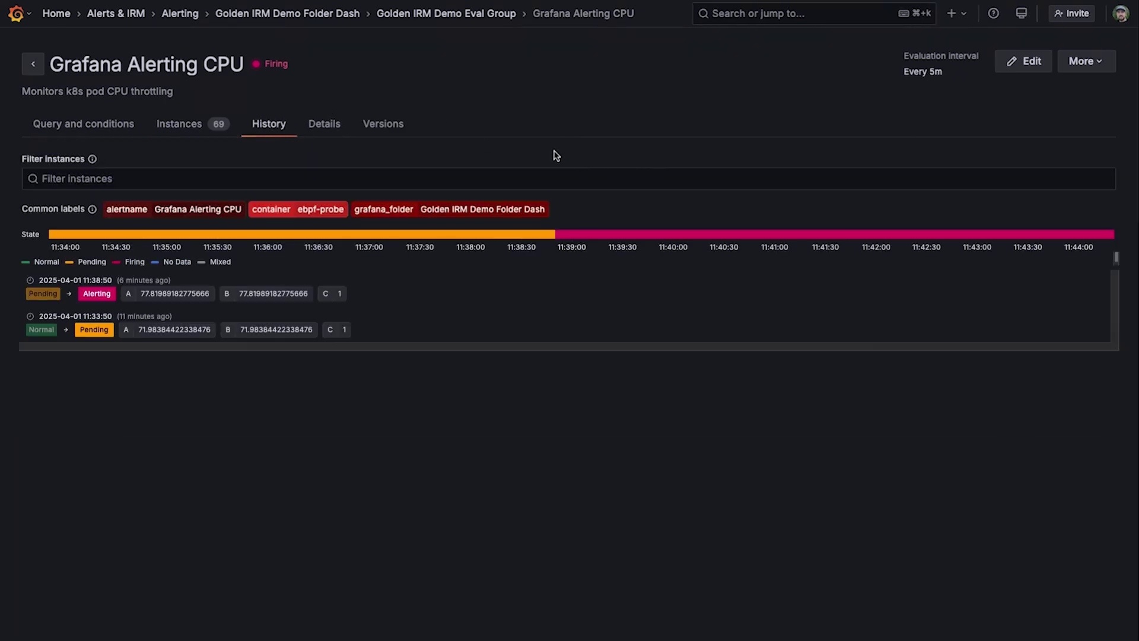
click(335, 132)
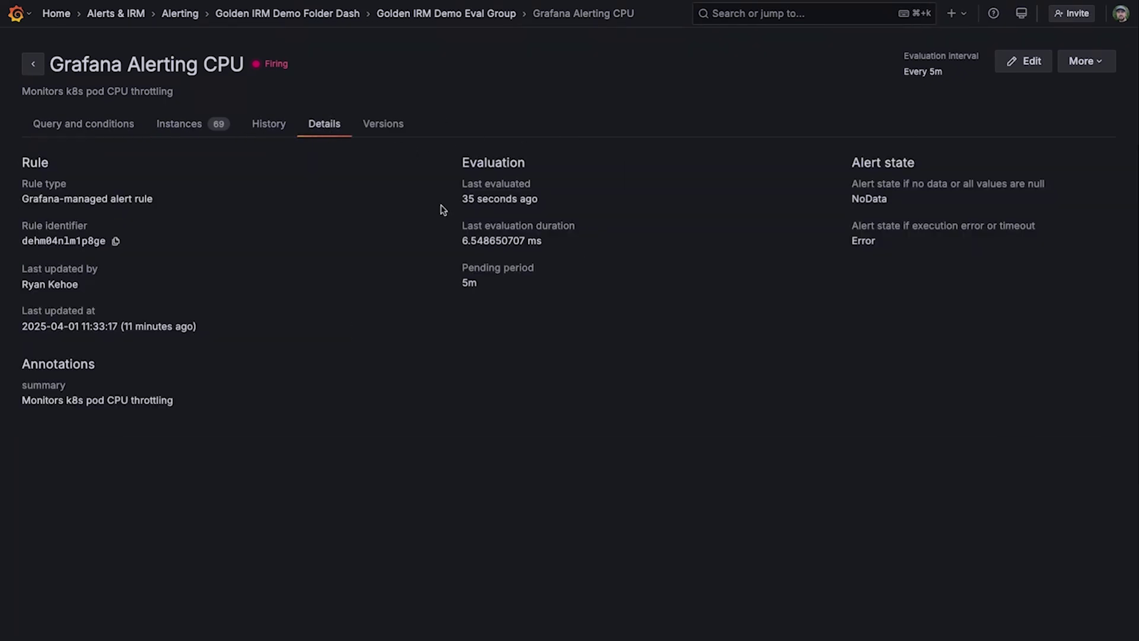
click(377, 137)
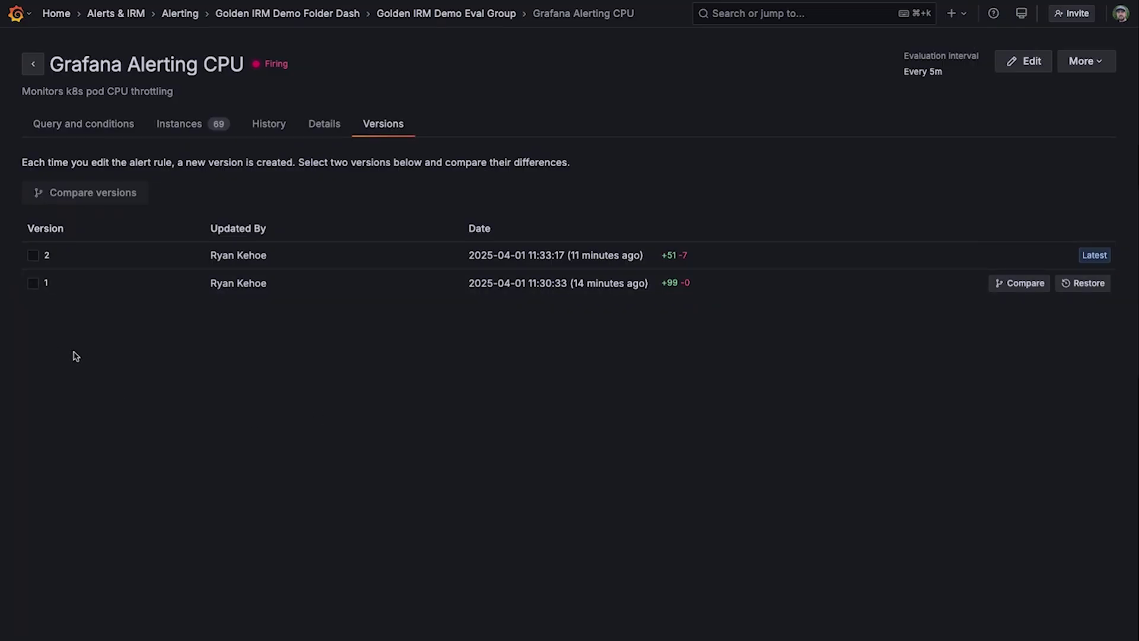
Compare versions 1 and 2 of the Grafana Alerting CPU rule.
click(32, 283)
click(32, 255)
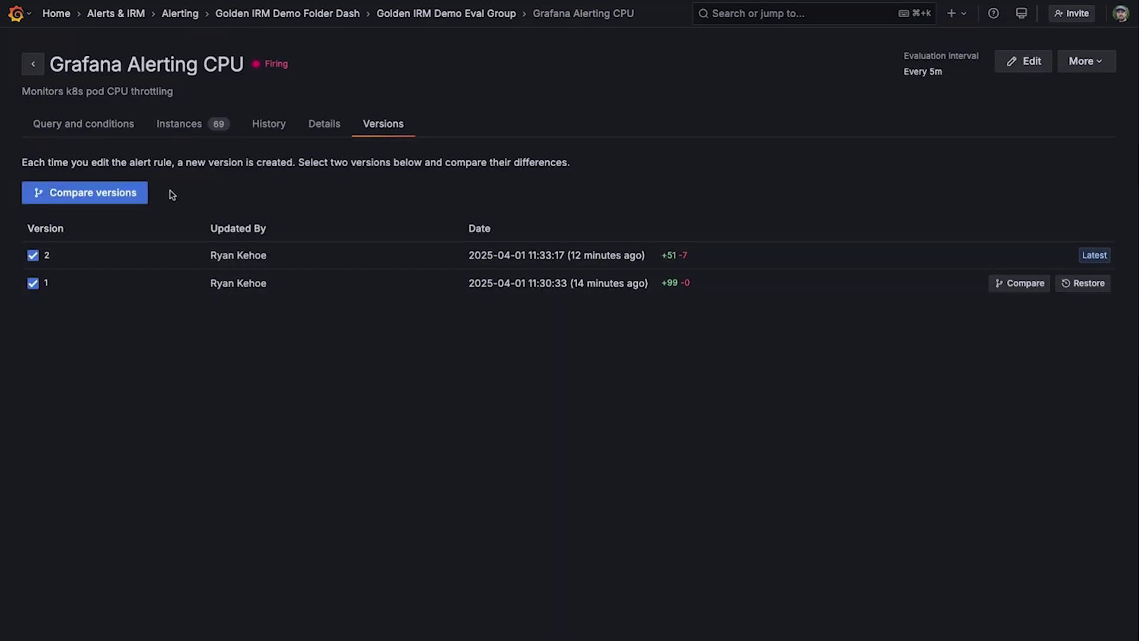
click(133, 192)
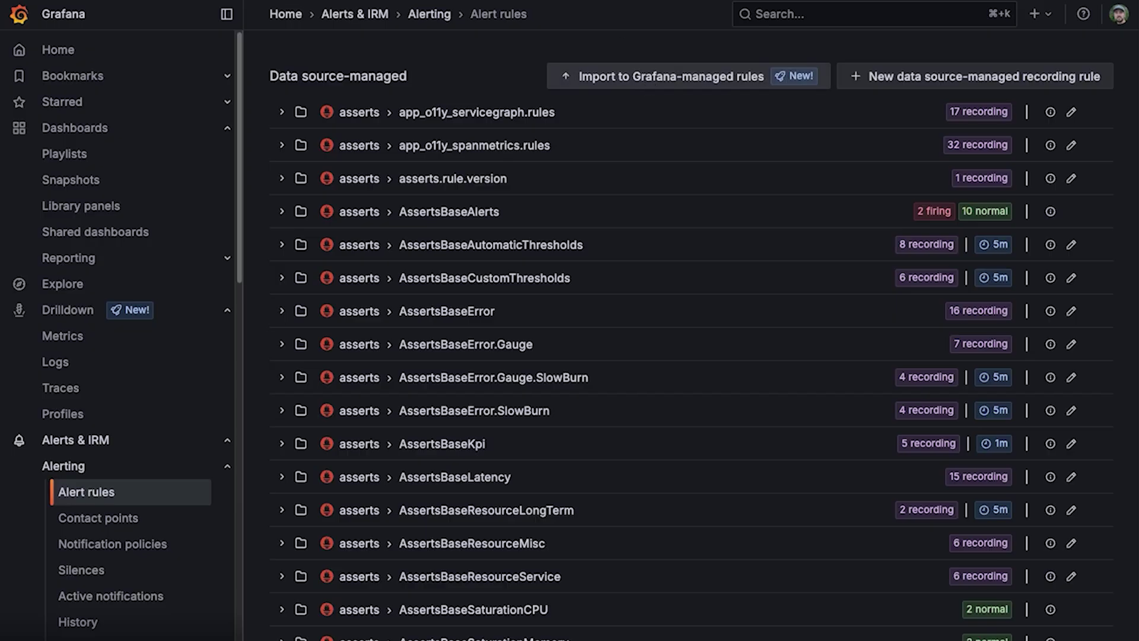
Start importing rules from grafanacloud-demokitcloudg12-prom into the GMA Kubernetes folder.
click(654, 87)
click(468, 103)
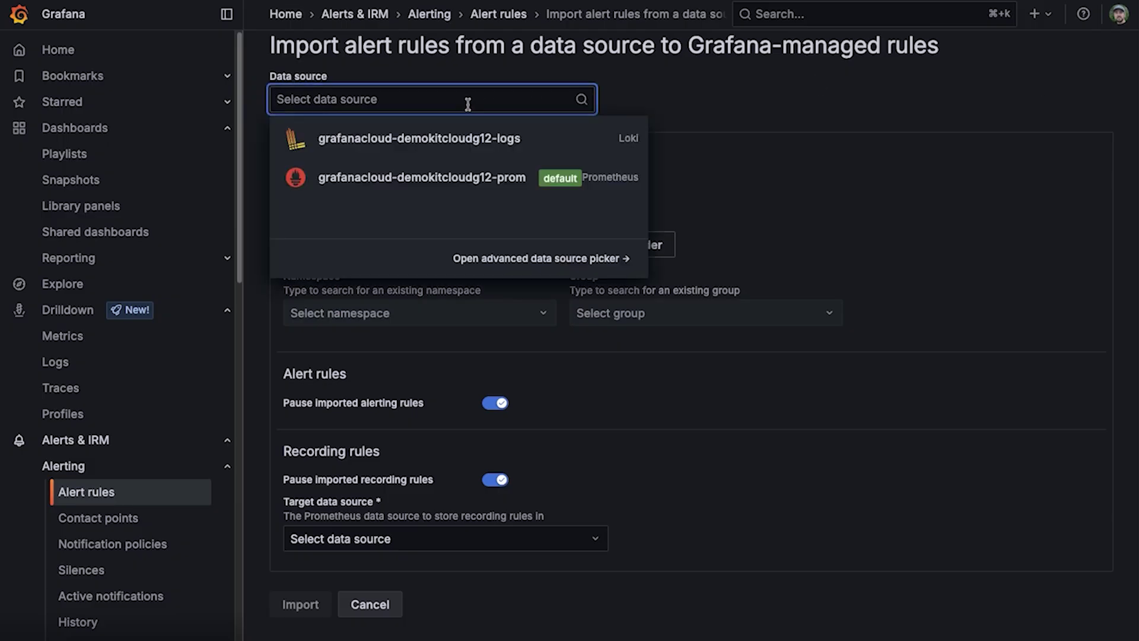
click(461, 178)
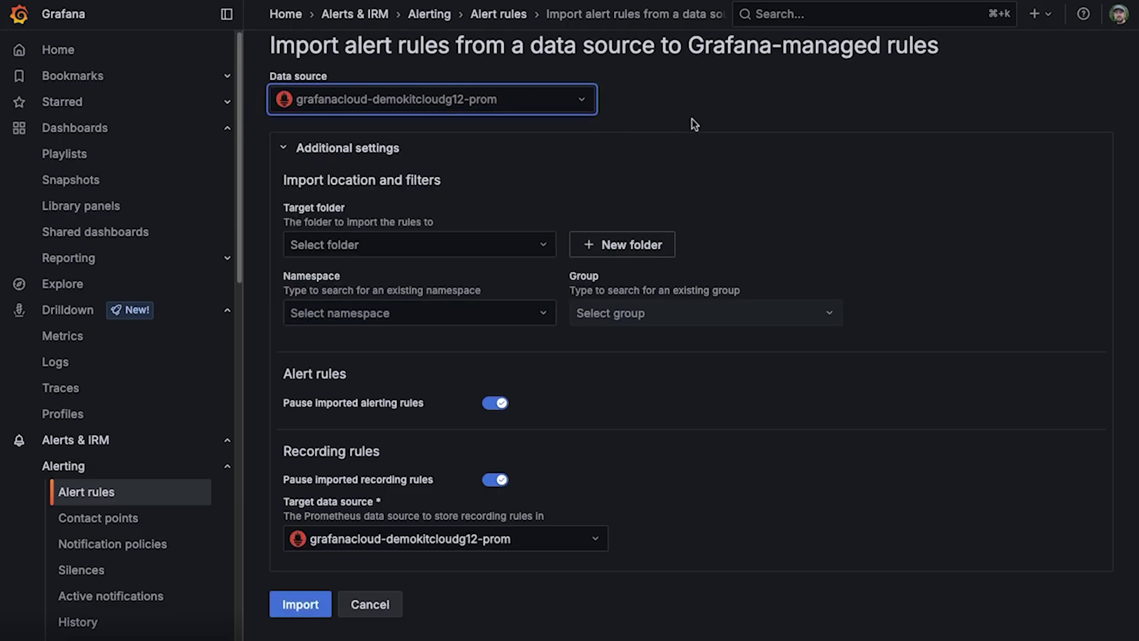
click(447, 254)
click(448, 254)
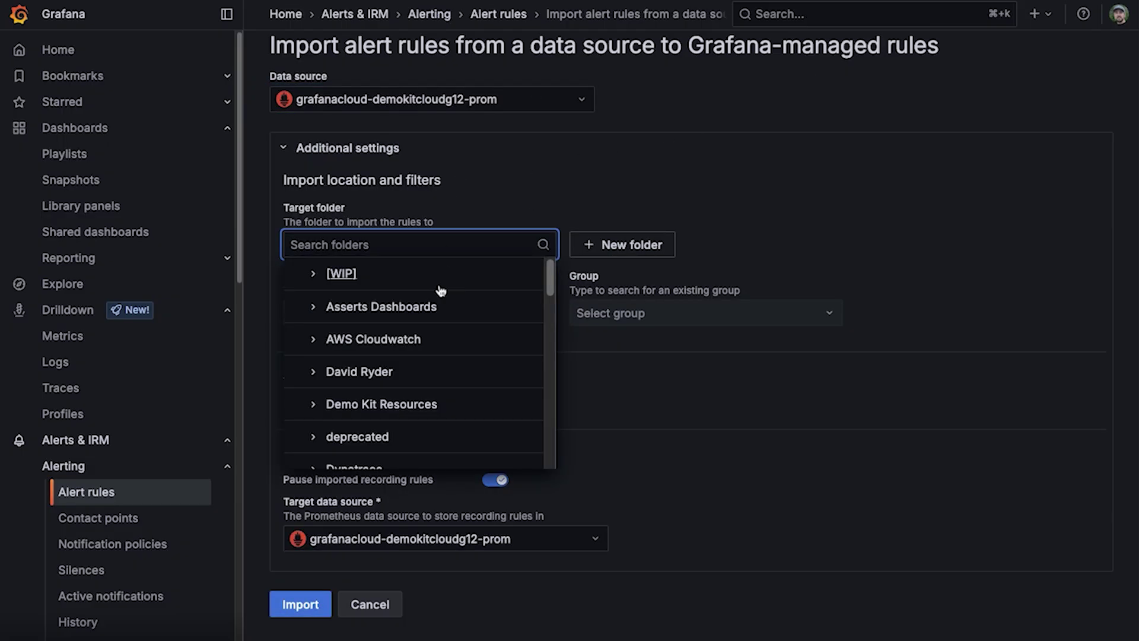
scroll(443, 315, down, 5)
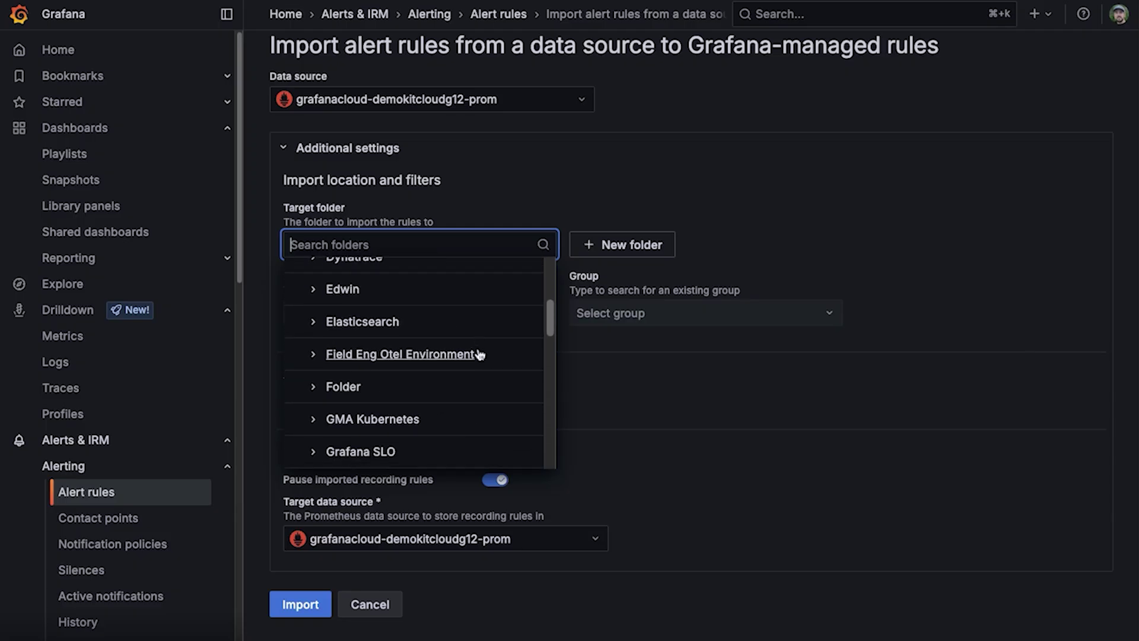
click(409, 427)
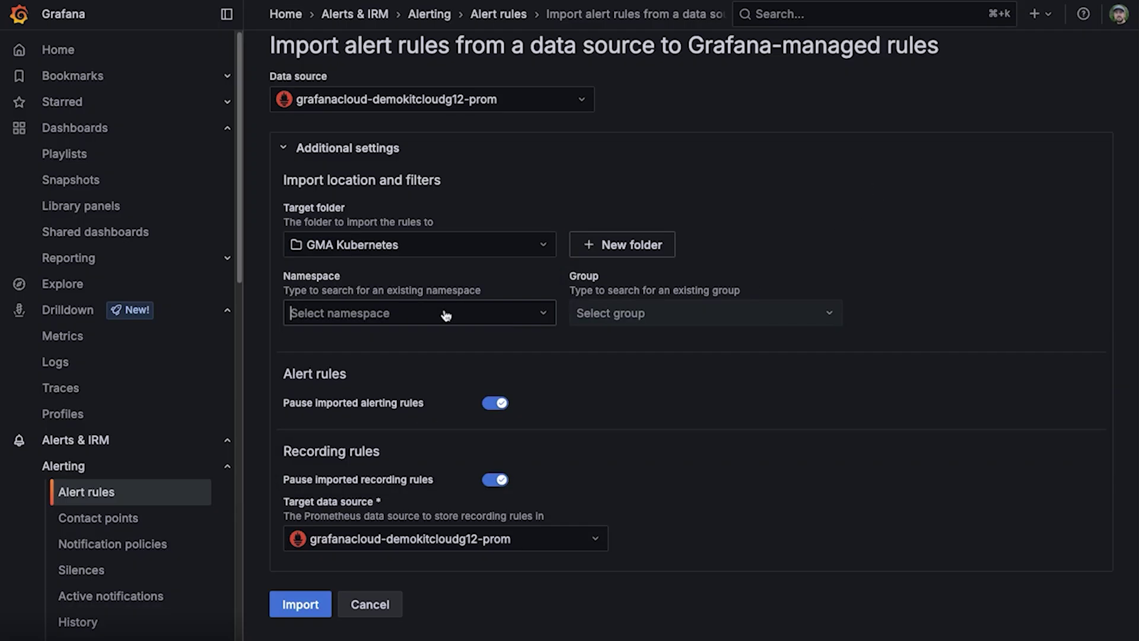
Choose the integrations-kubernetes namespace and the kubernetes-resources rule group.
click(444, 312)
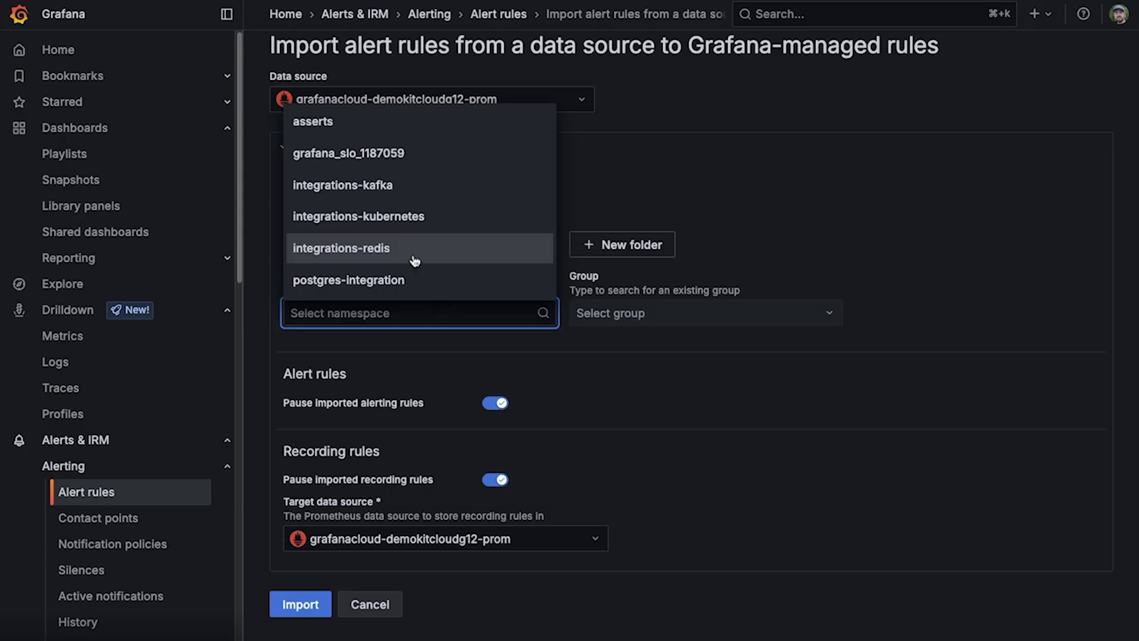
click(500, 220)
click(656, 313)
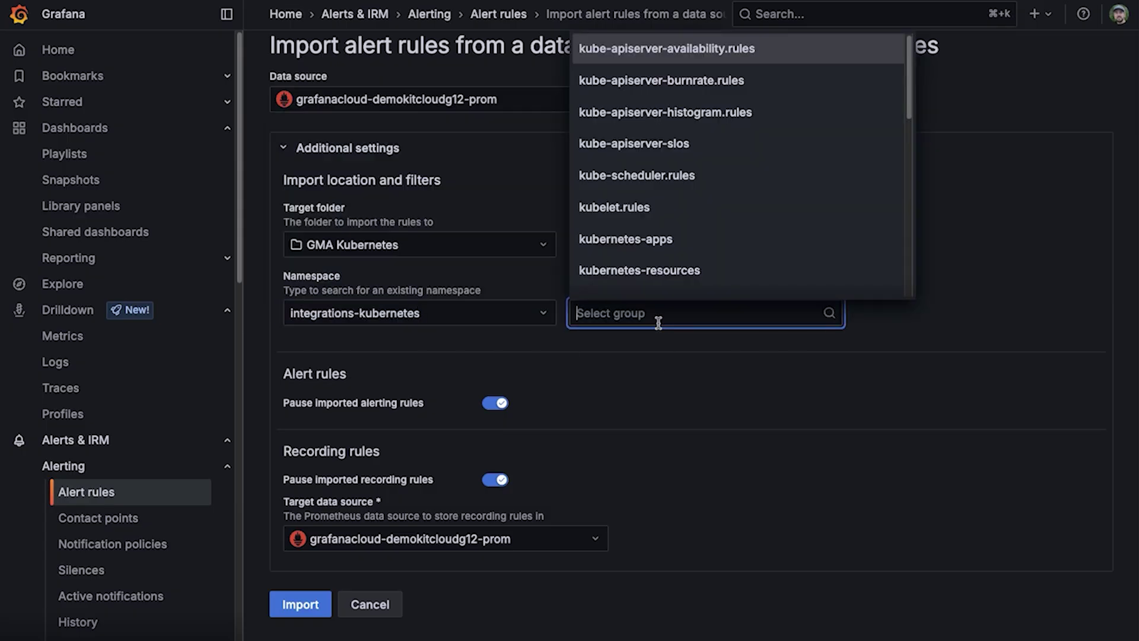
scroll(665, 279, down, 1)
click(667, 254)
Keep grafanacloud-demokitcloudg12-prom as the target data source and preview the import.
click(1029, 313)
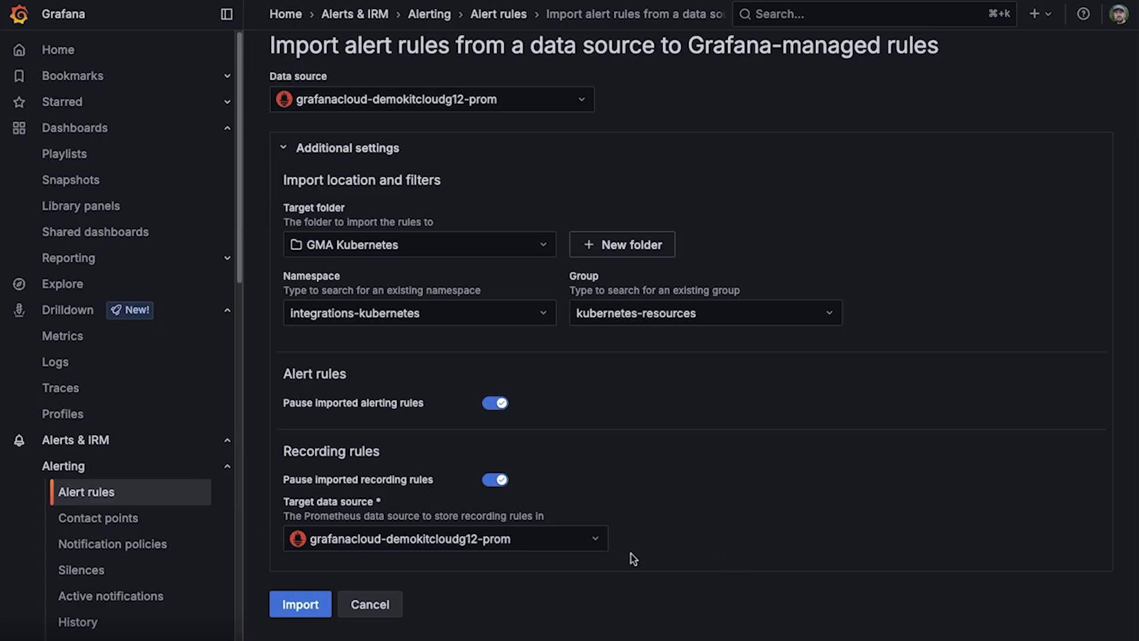
click(595, 540)
click(817, 537)
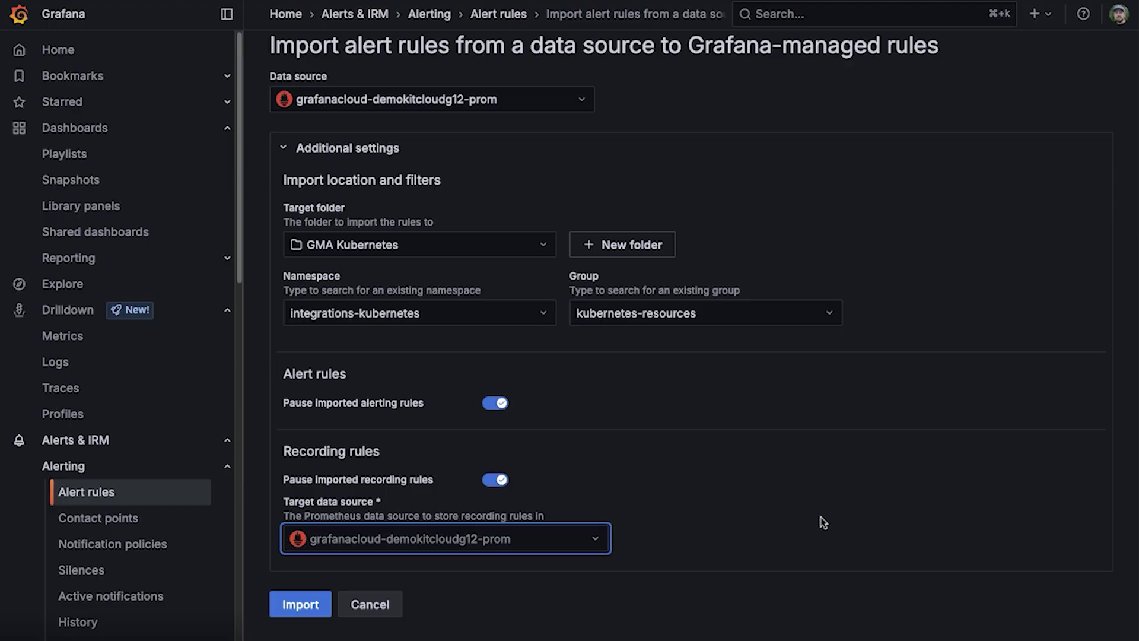
click(827, 519)
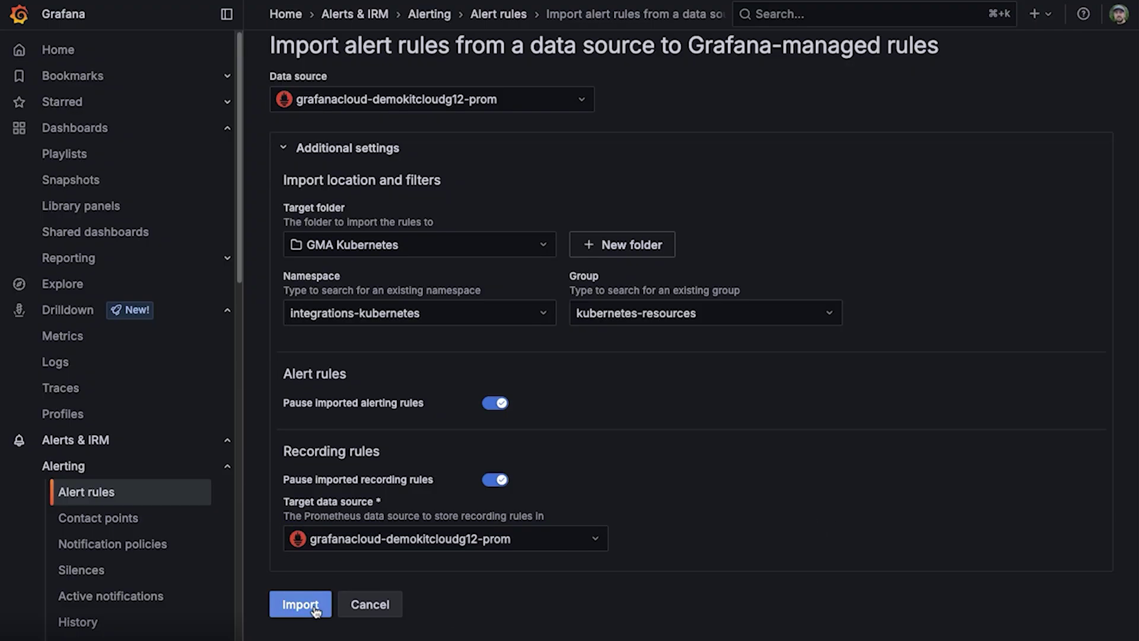
click(300, 605)
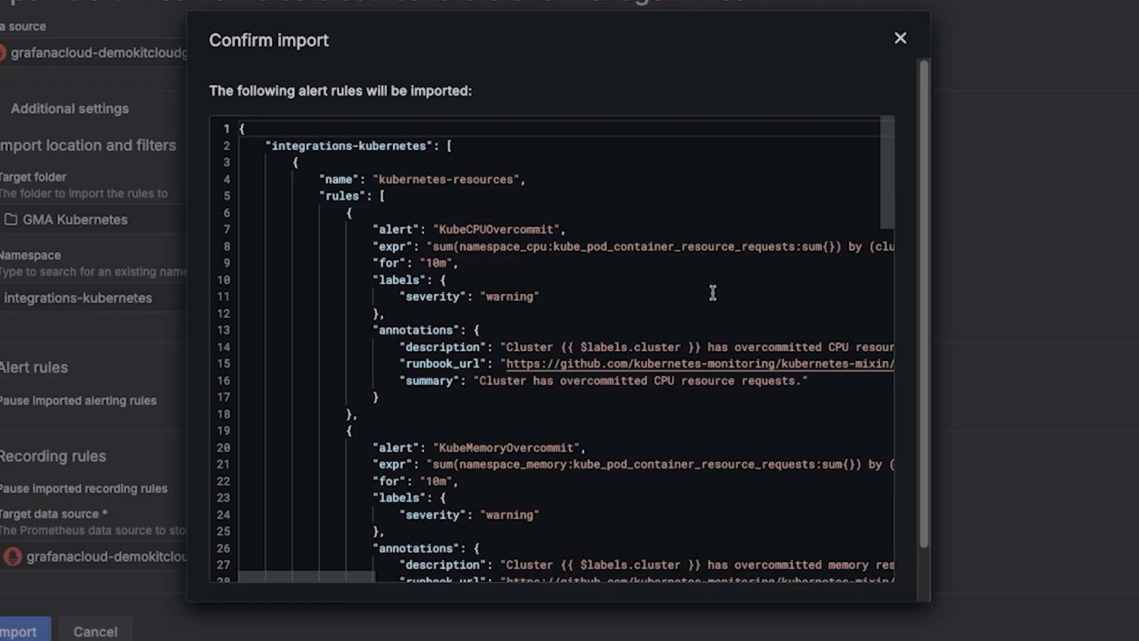
Review the rules JSON, confirm the import, and expand the new kubernetes-resources group.
drag(887, 181, 888, 137)
scroll(663, 331, right, 10)
scroll(664, 331, right, 3)
scroll(628, 321, left, 15)
scroll(652, 386, down, 20)
click(859, 564)
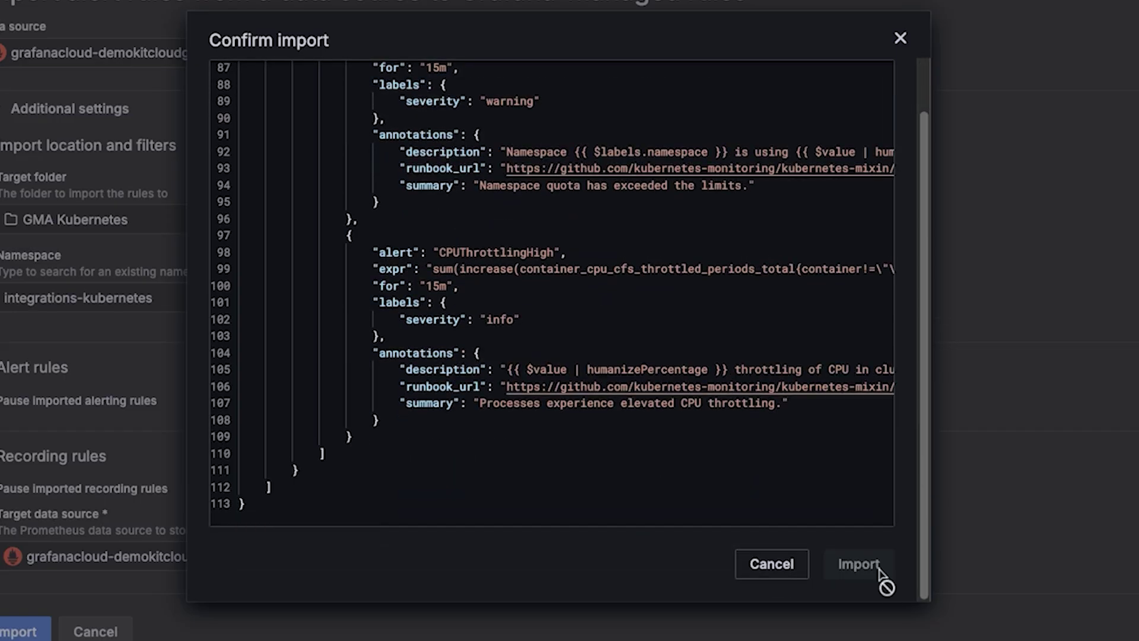
click(35, 410)
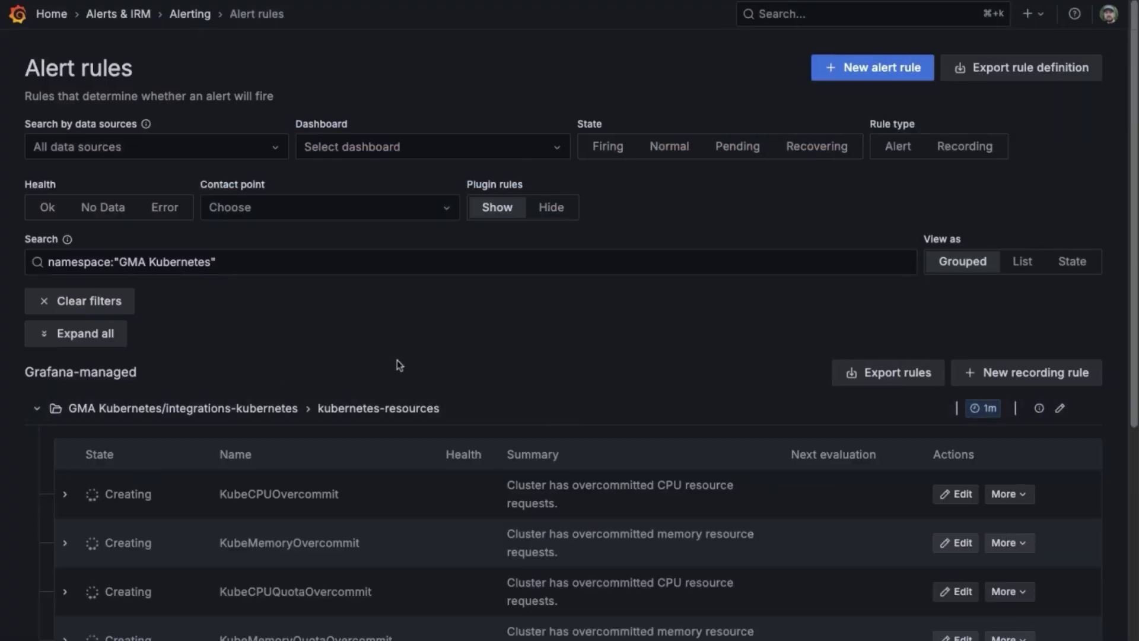
scroll(397, 362, down, 4)
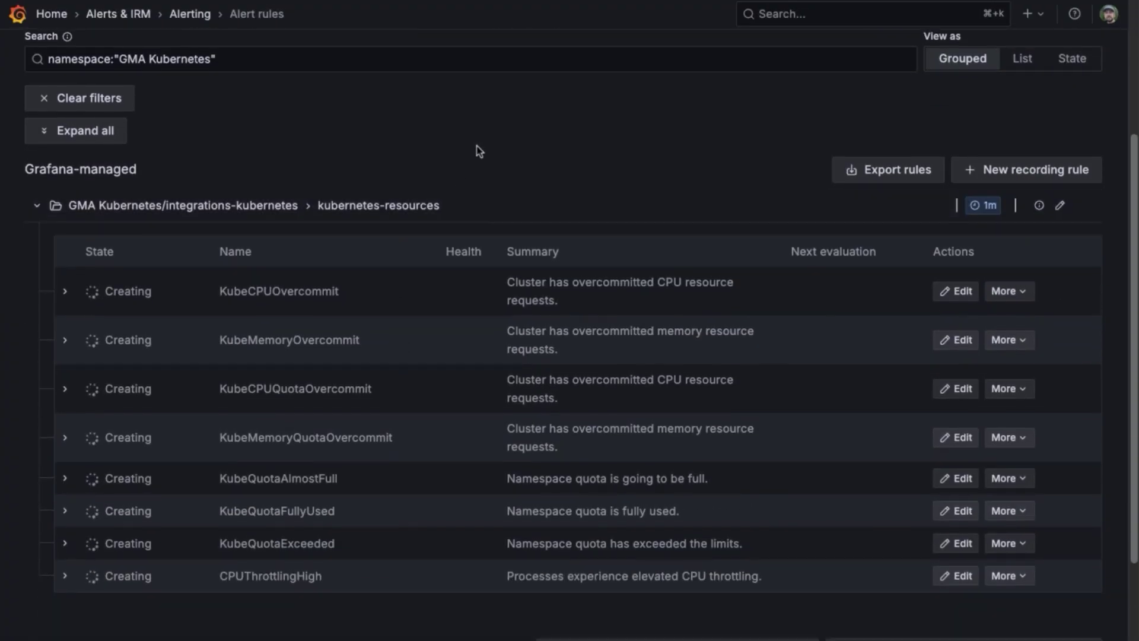